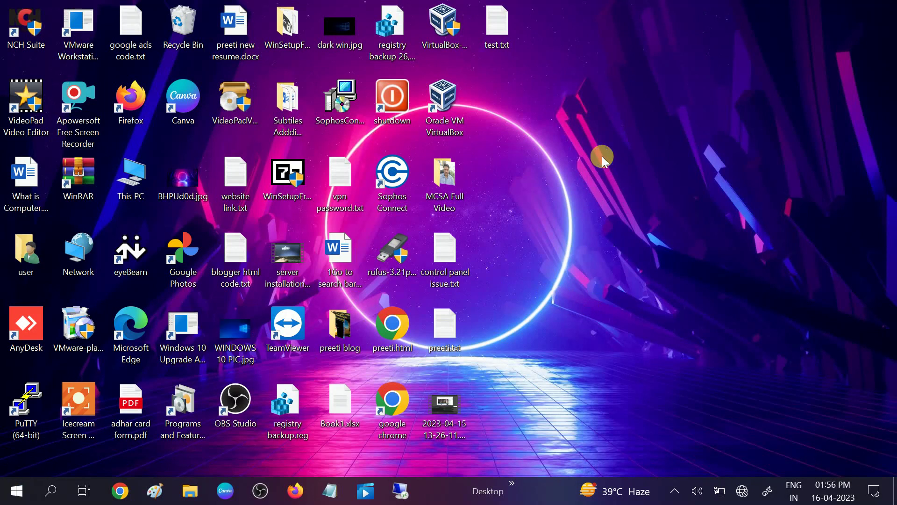
- Refresh the desktop icons and bring up the Ctrl+Alt+Delete security screen
click(640, 197)
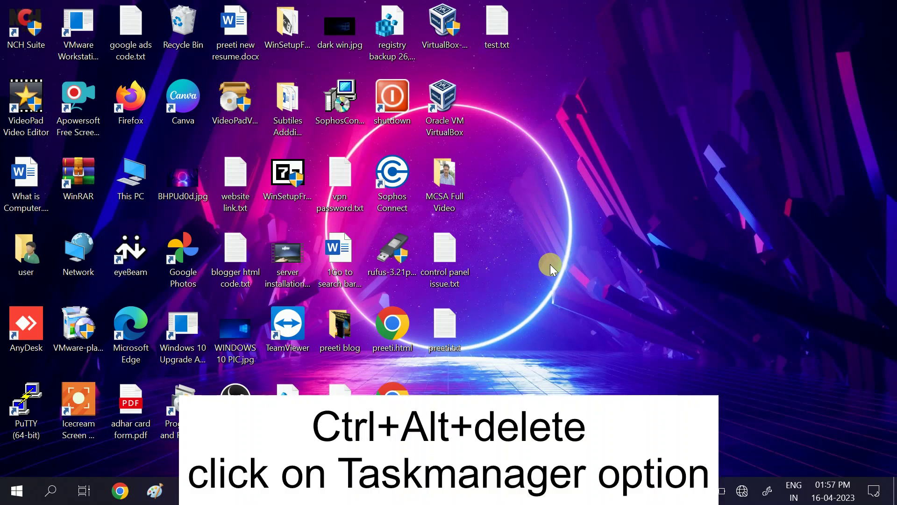
key(ctrl+alt+Delete)
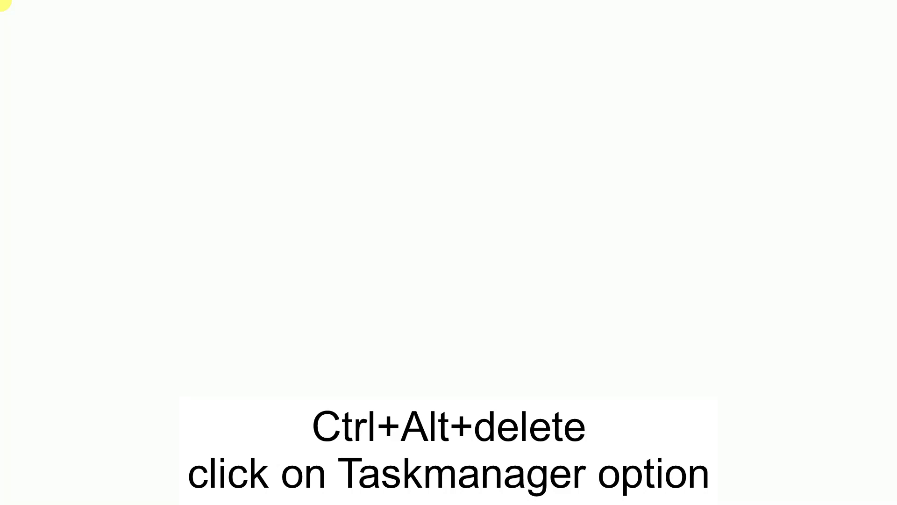
- From Task Manager, run cmd as a new task with administrative privileges
click(425, 271)
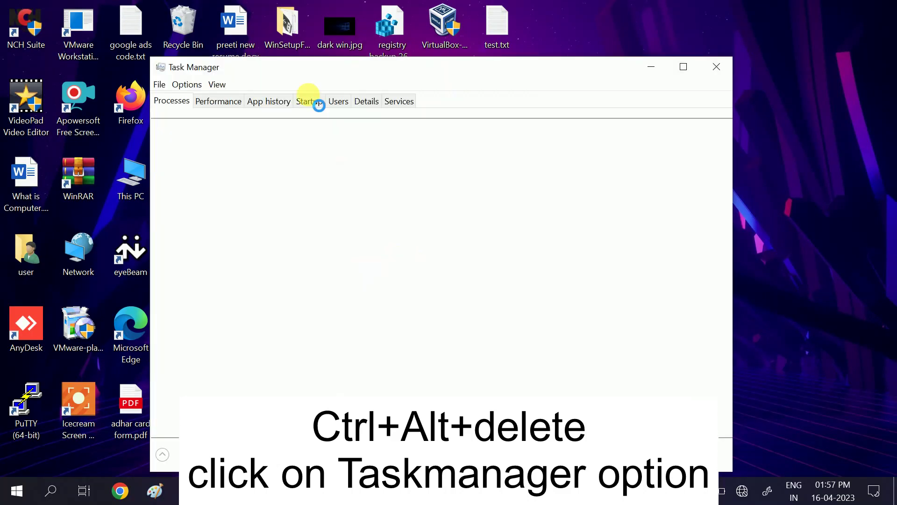
drag(388, 69, 415, 103)
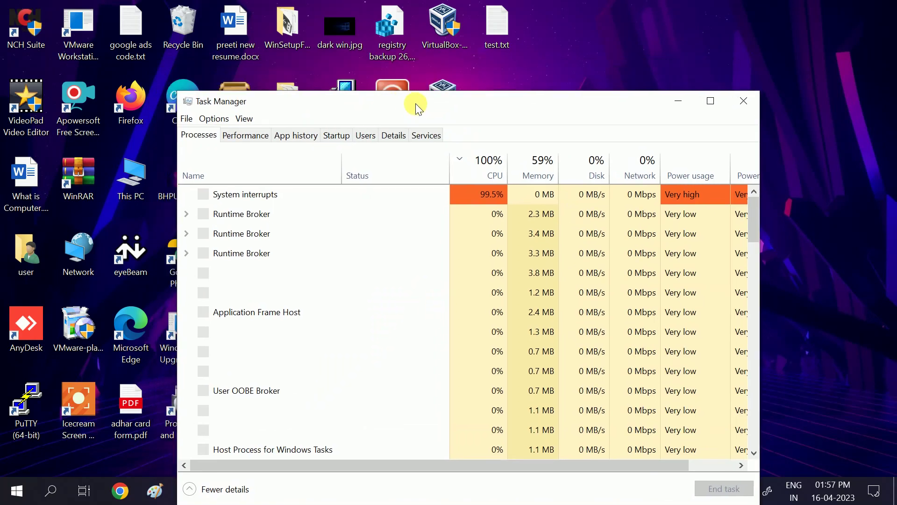
click(186, 120)
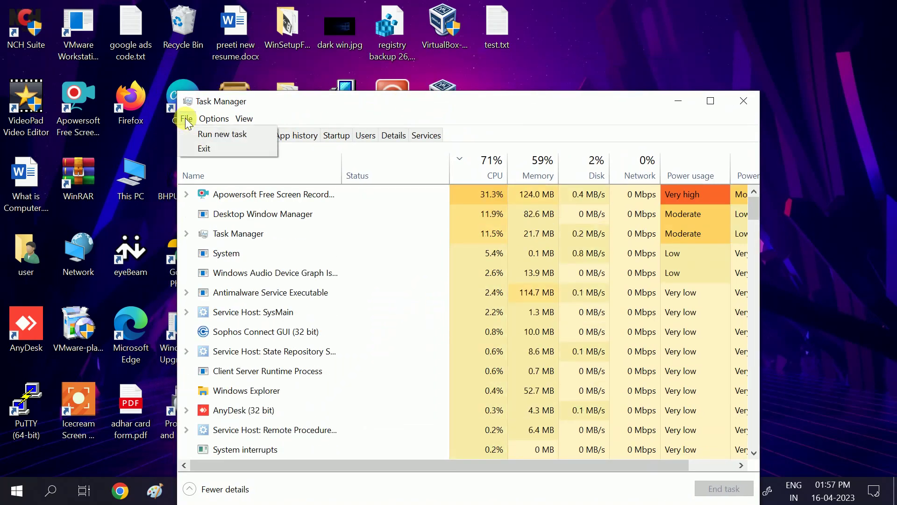
click(209, 134)
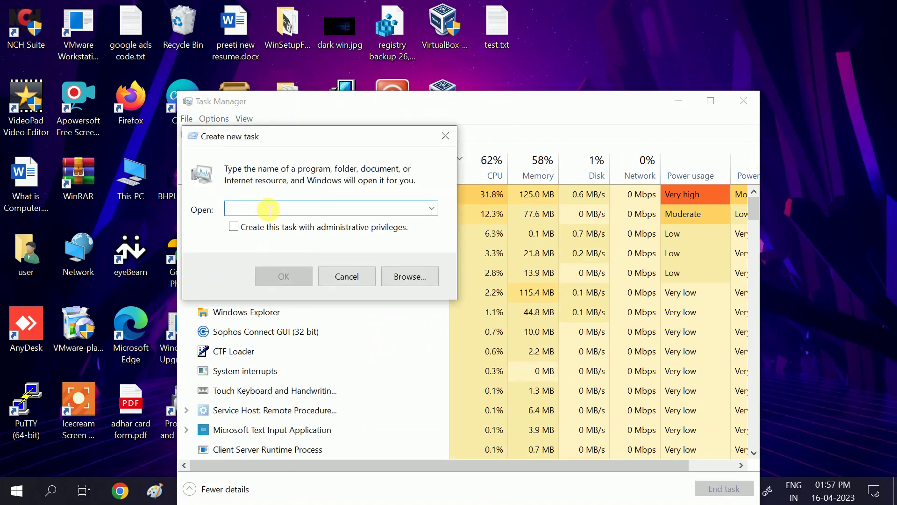
text(cmd)
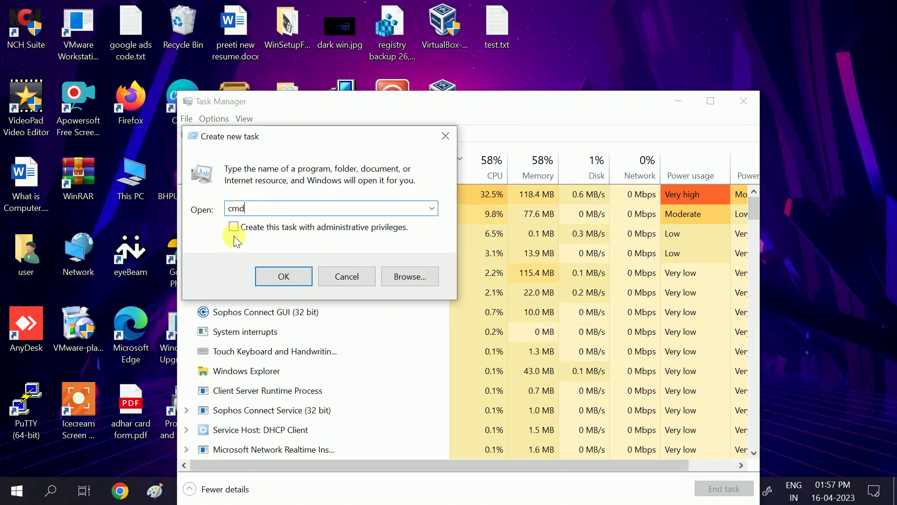
click(235, 226)
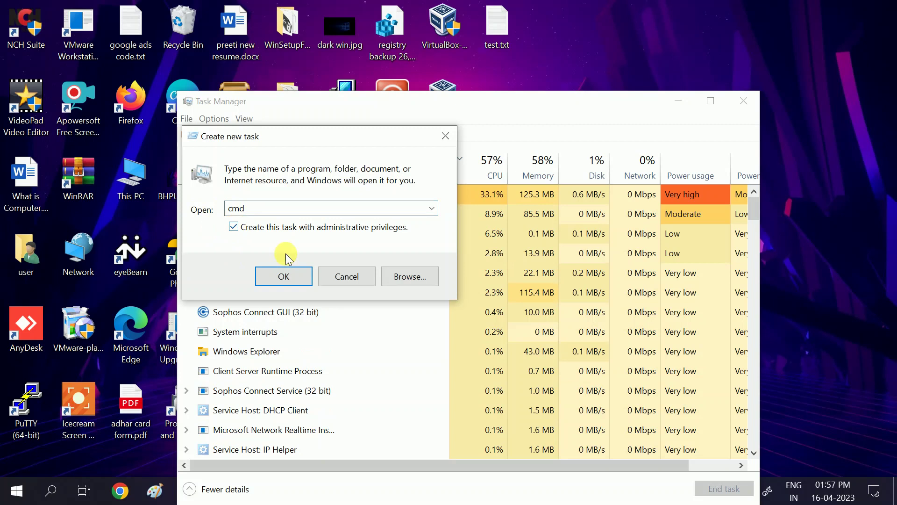
click(289, 279)
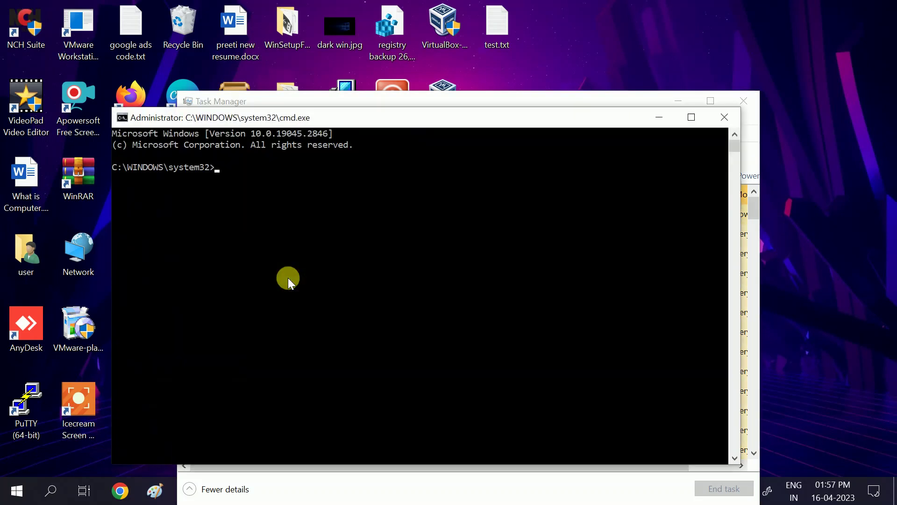
- Enter shutdown /r /t 0 at the admin prompt and highlight it, then close the console without running it
click(681, 100)
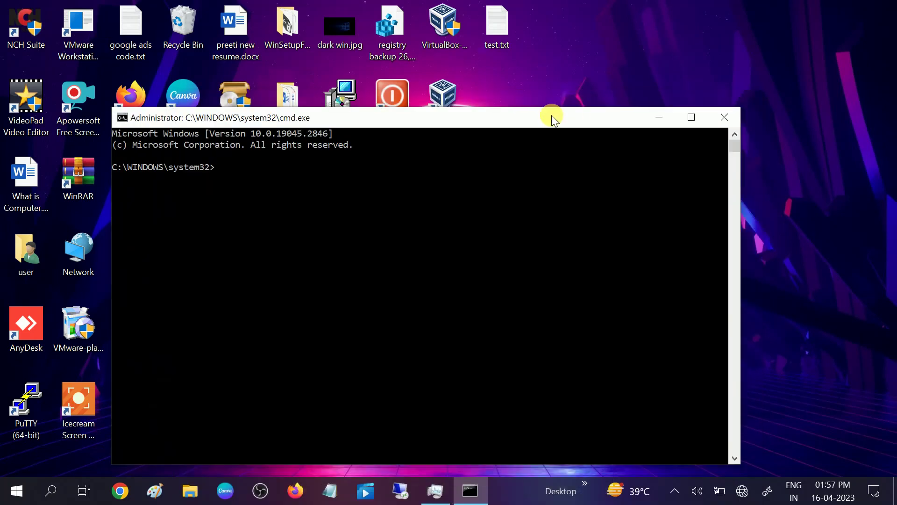
drag(572, 123, 570, 114)
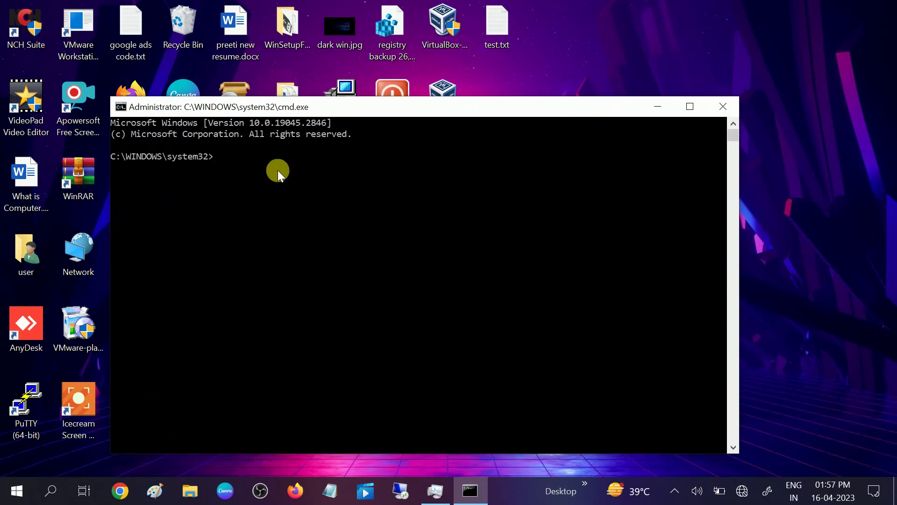
text(shut)
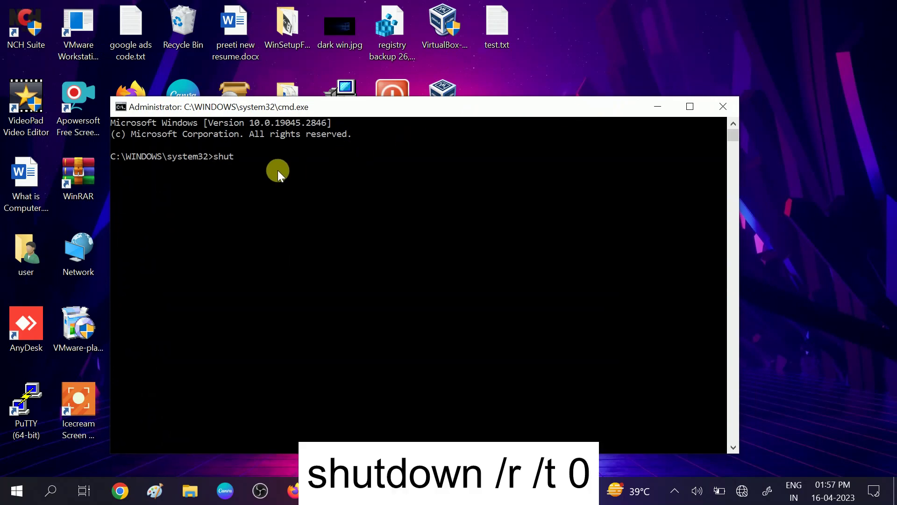
text(down /r /t 0)
drag(212, 157, 301, 159)
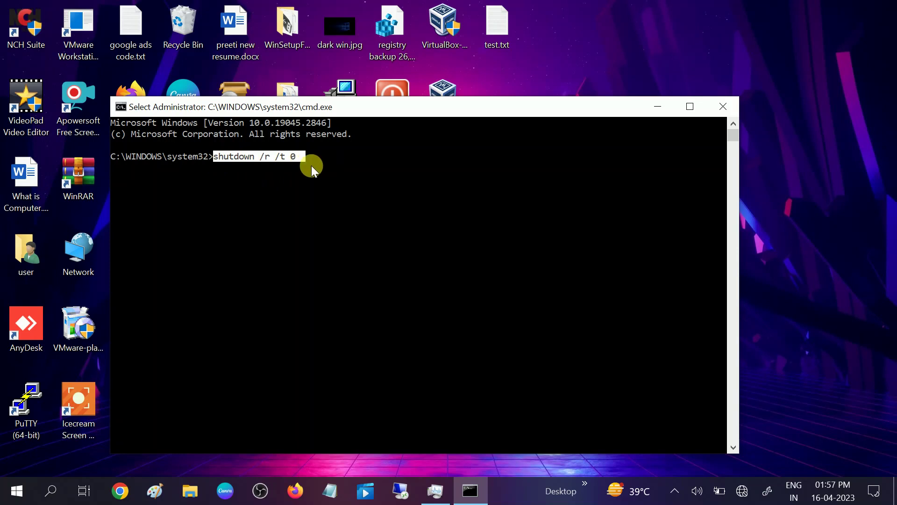
drag(213, 157, 264, 157)
click(315, 169)
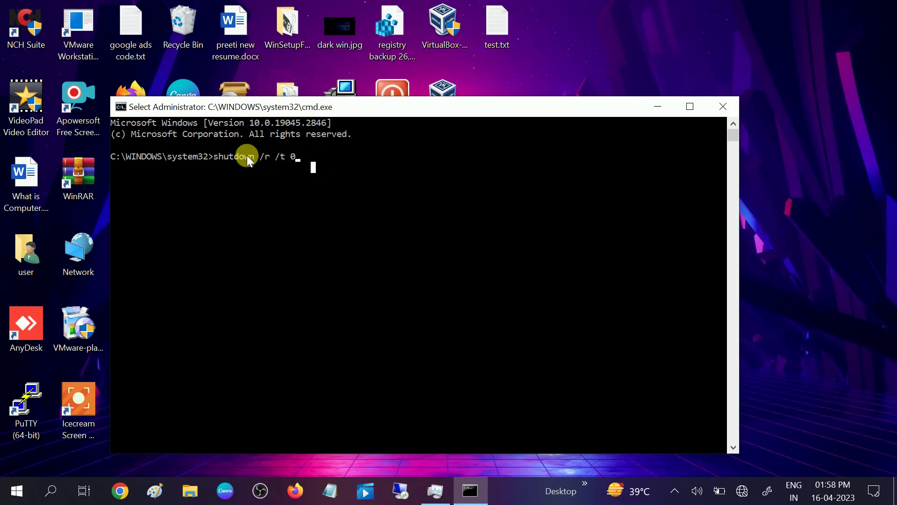
click(723, 107)
- Refresh the desktop and reopen Task Manager with Ctrl+Shift+Esc
right_click(679, 93)
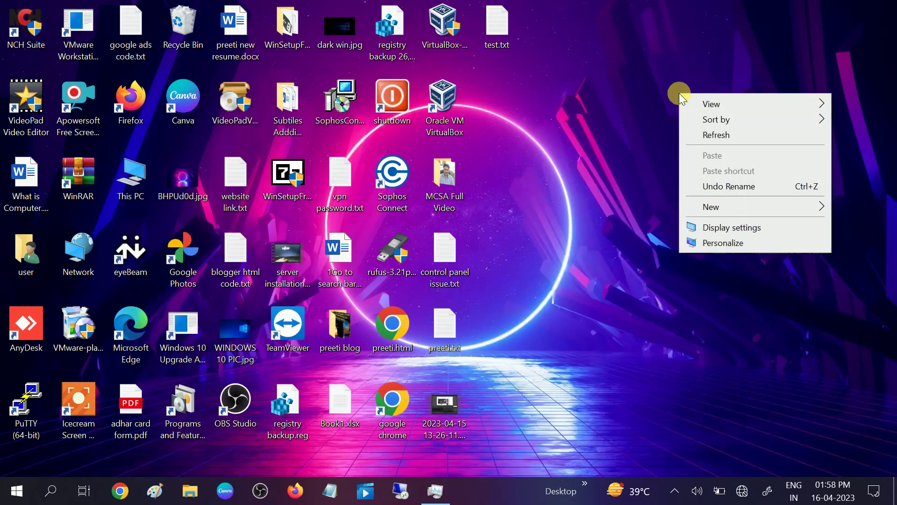
click(716, 134)
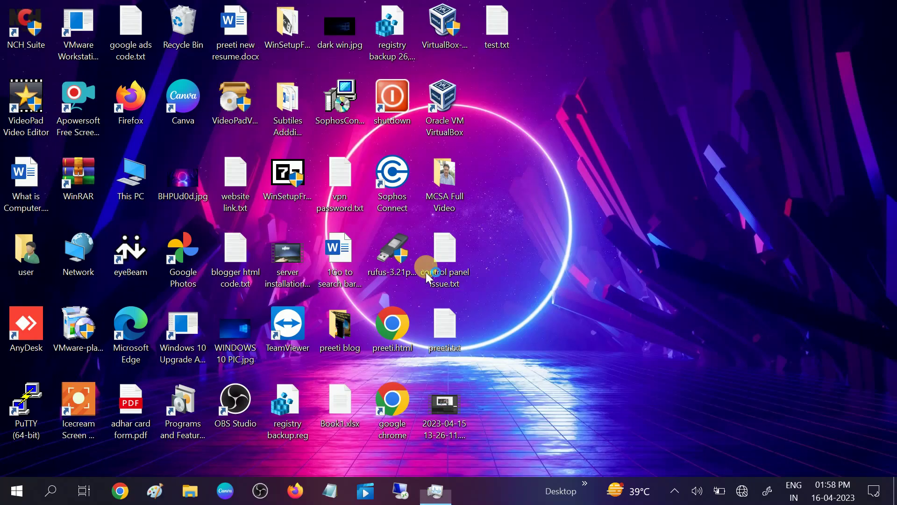
key(ctrl+shift+Escape)
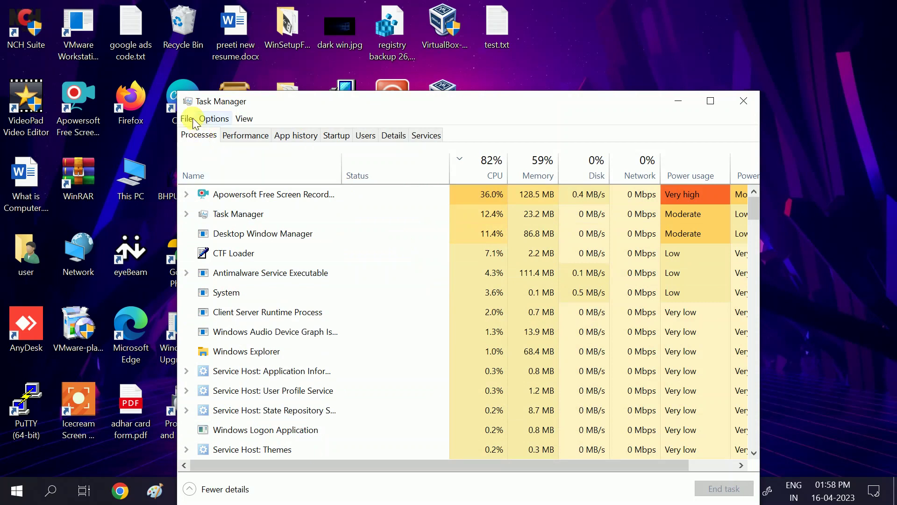
click(186, 119)
click(205, 133)
click(445, 136)
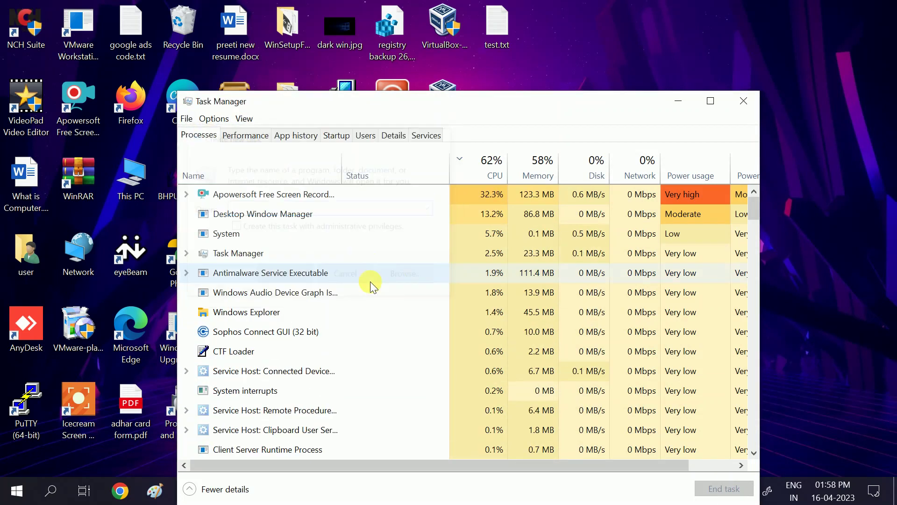
- Restart the Windows Explorer process from the Processes list
click(251, 312)
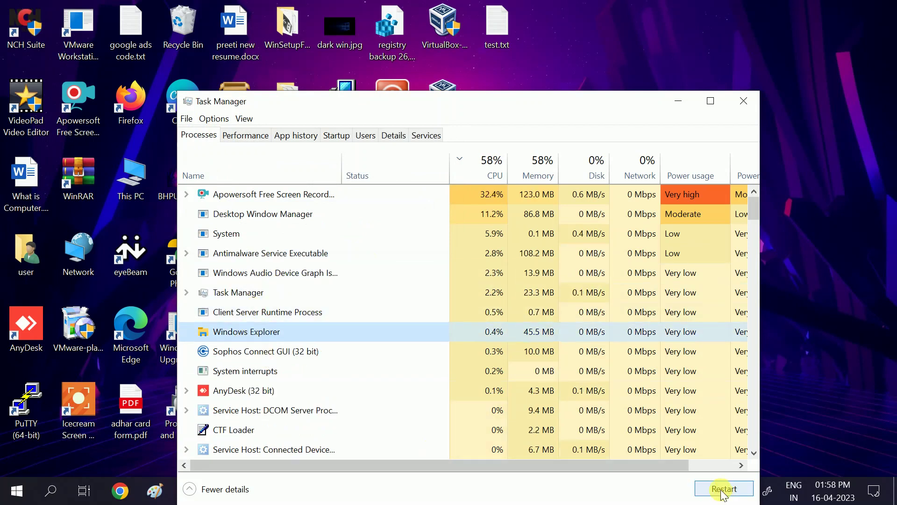
right_click(282, 337)
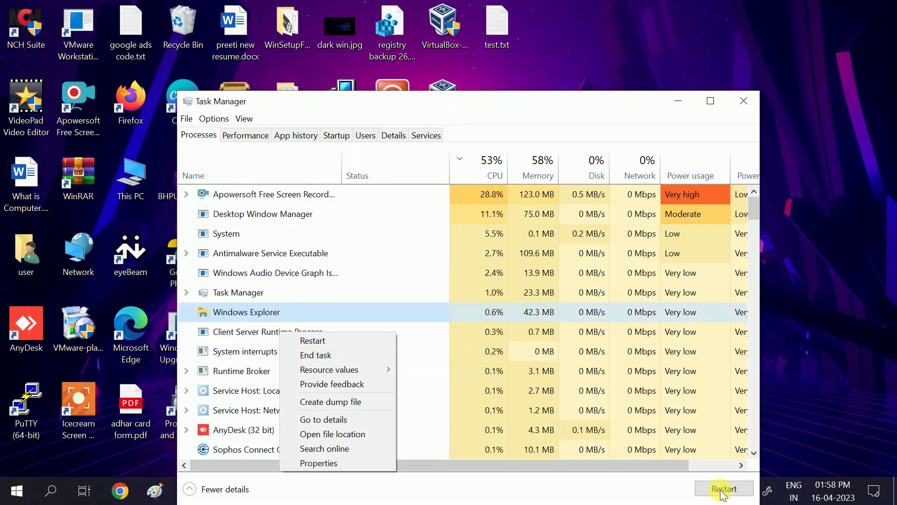
click(396, 276)
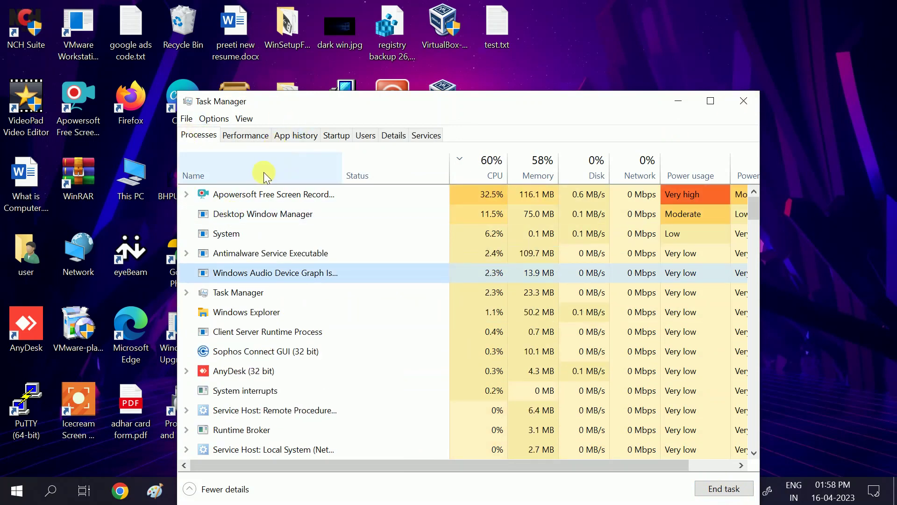
click(187, 119)
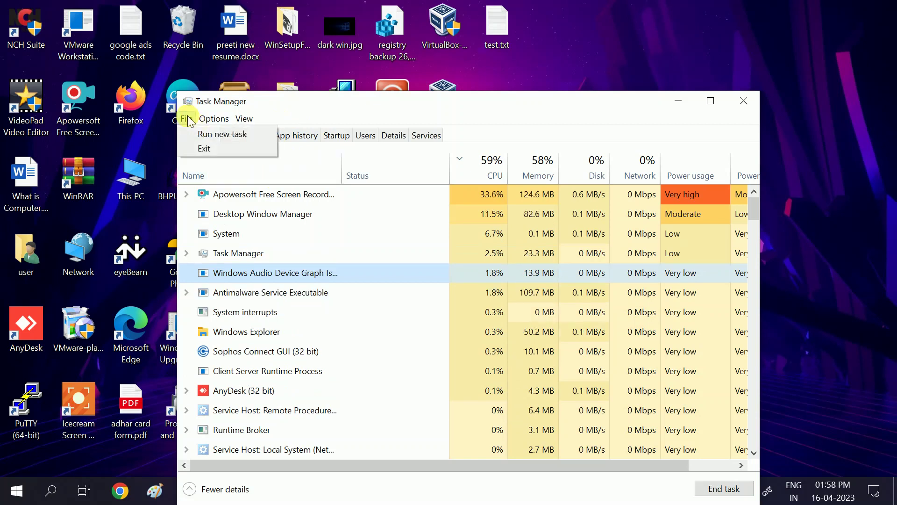
- Run msconfig as a new task with administrative privileges, then minimize Task Manager
click(229, 134)
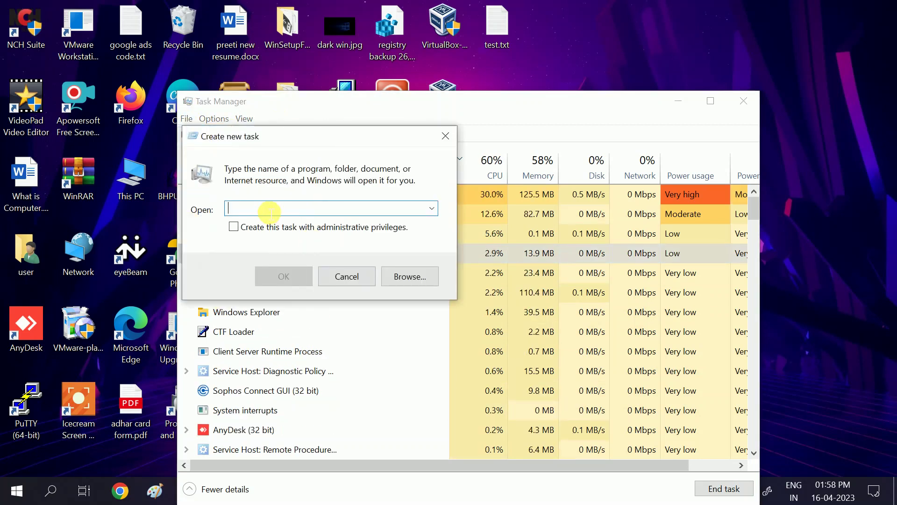
text(ms)
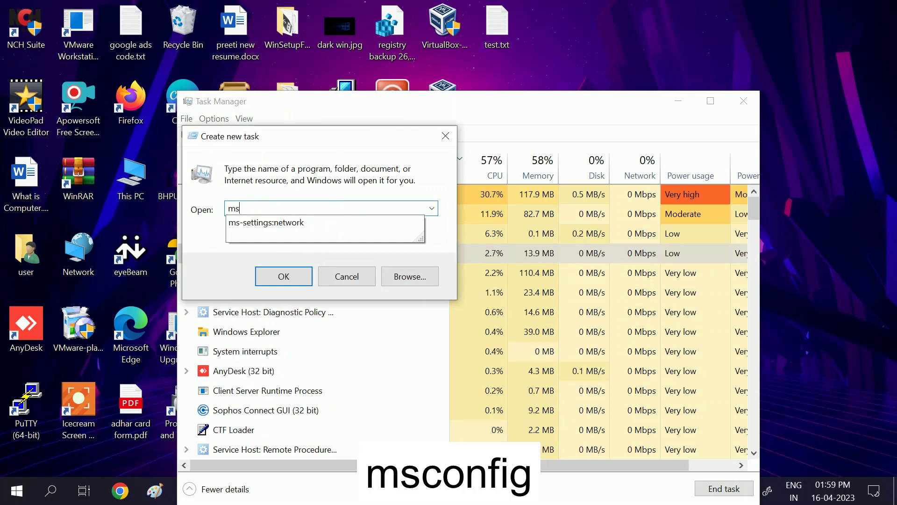
text(config)
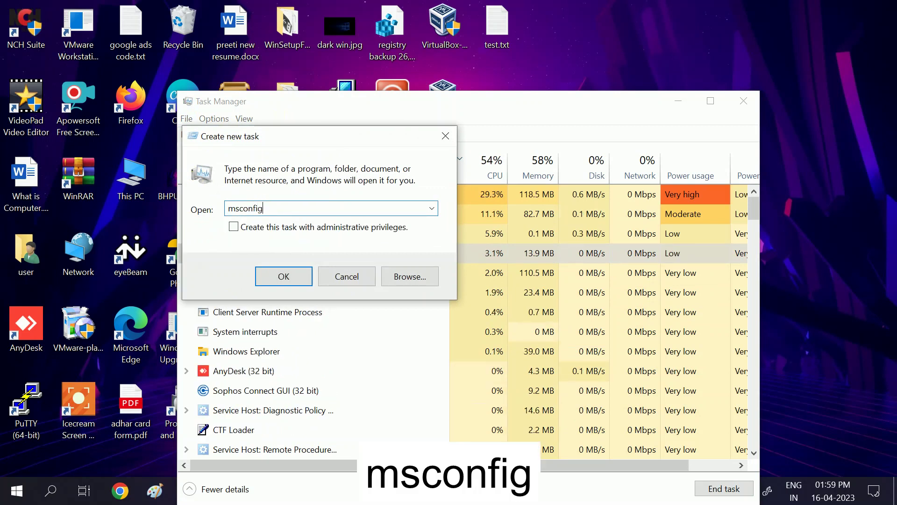
click(240, 226)
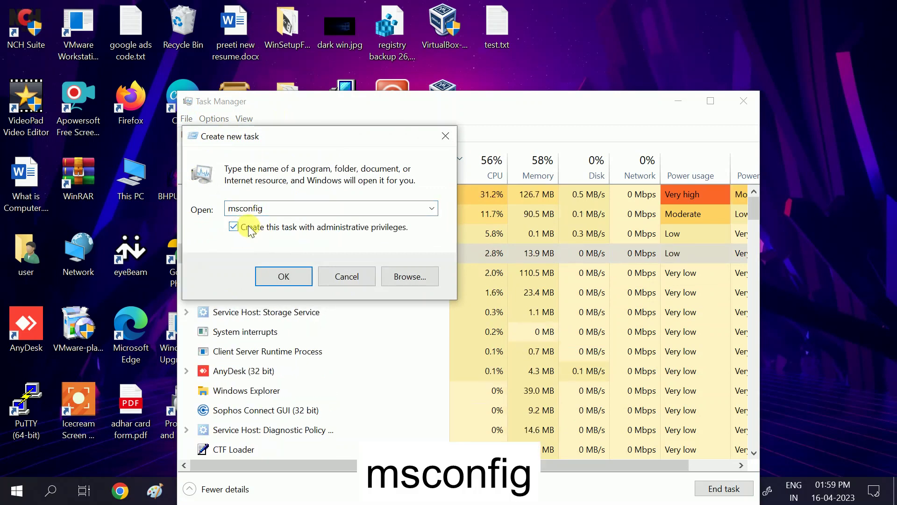
click(285, 277)
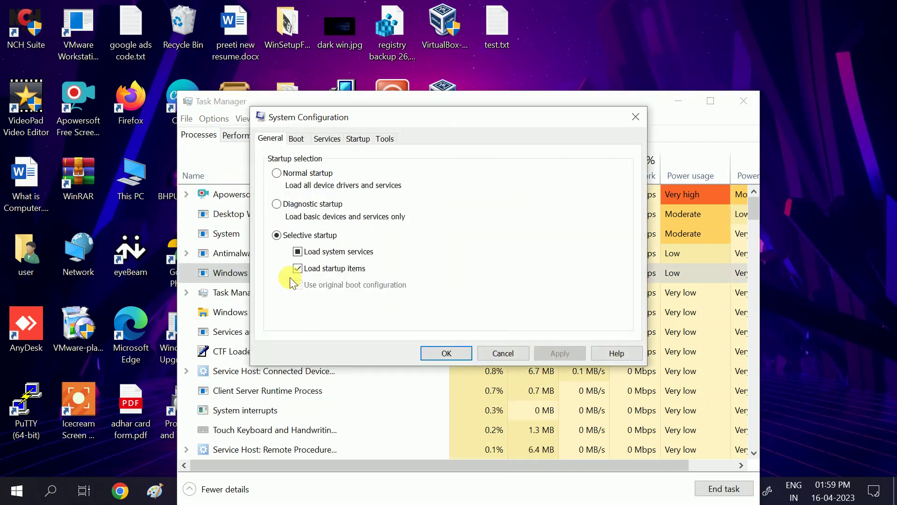
click(679, 102)
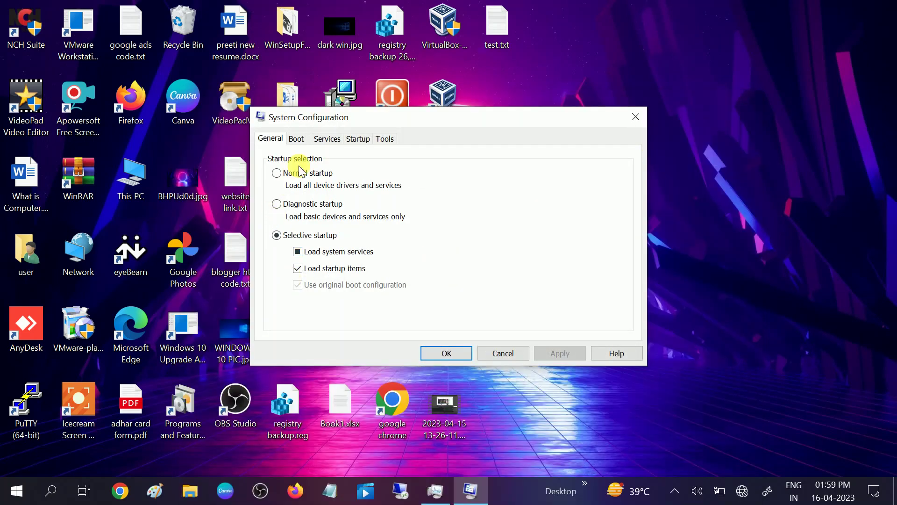
- Tick Safe boot on the Boot tab, then close System Configuration without applying
click(297, 138)
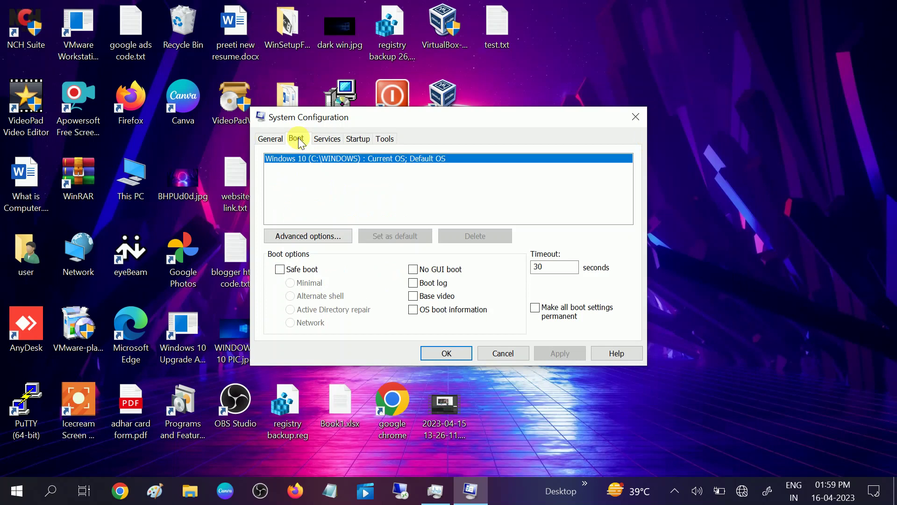
click(280, 268)
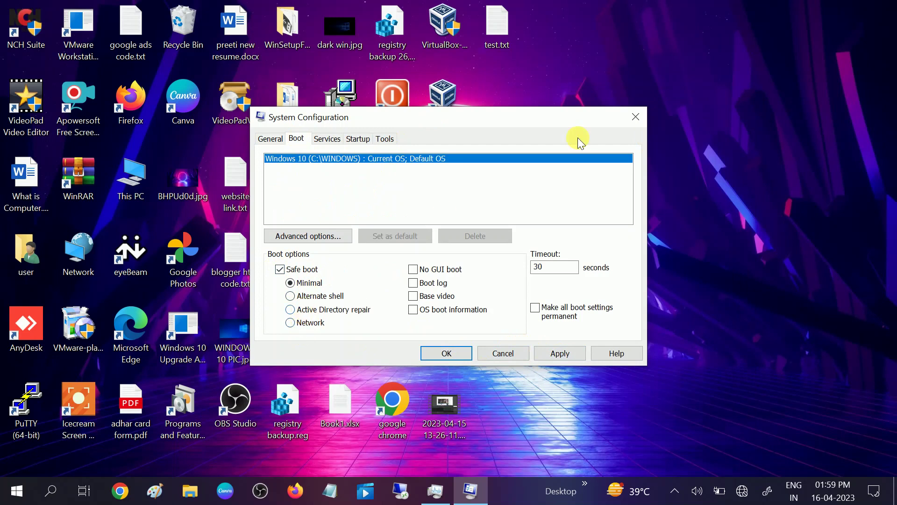
click(638, 122)
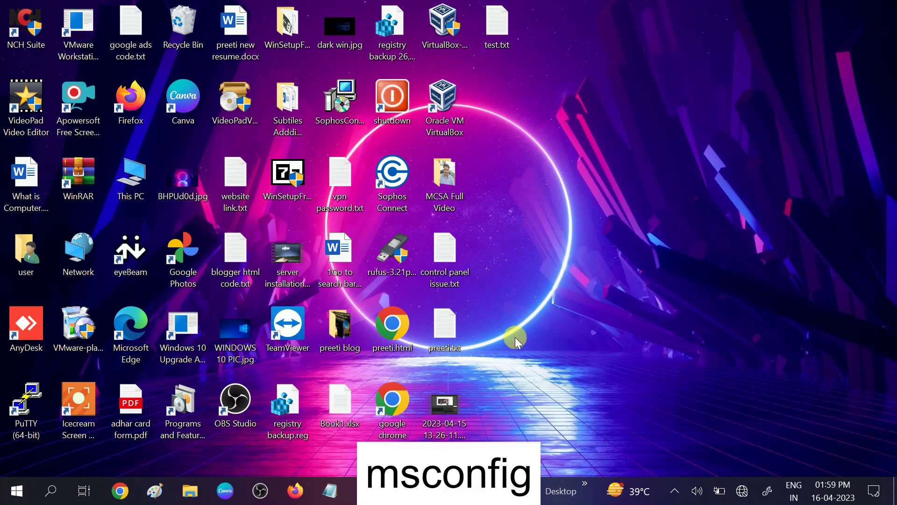
- Reopen System Configuration by running msconfig from the Run box
key(super+r)
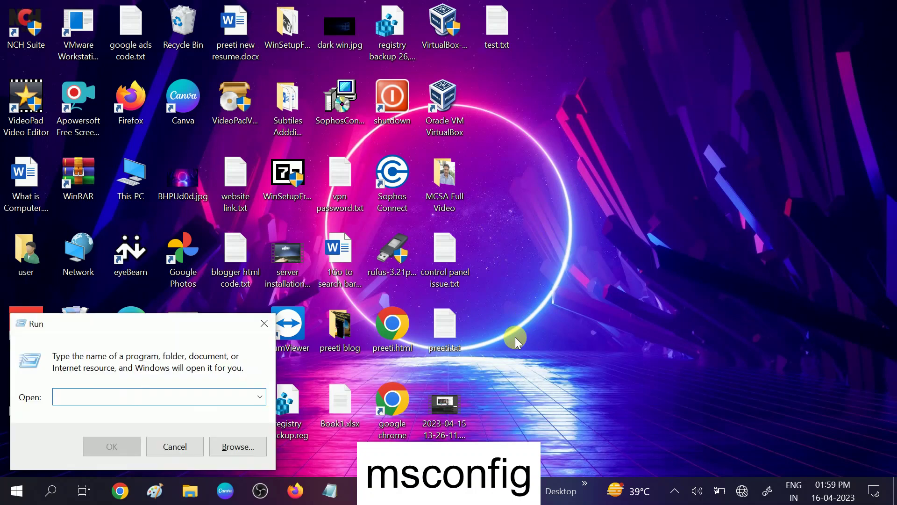
text(msconfig)
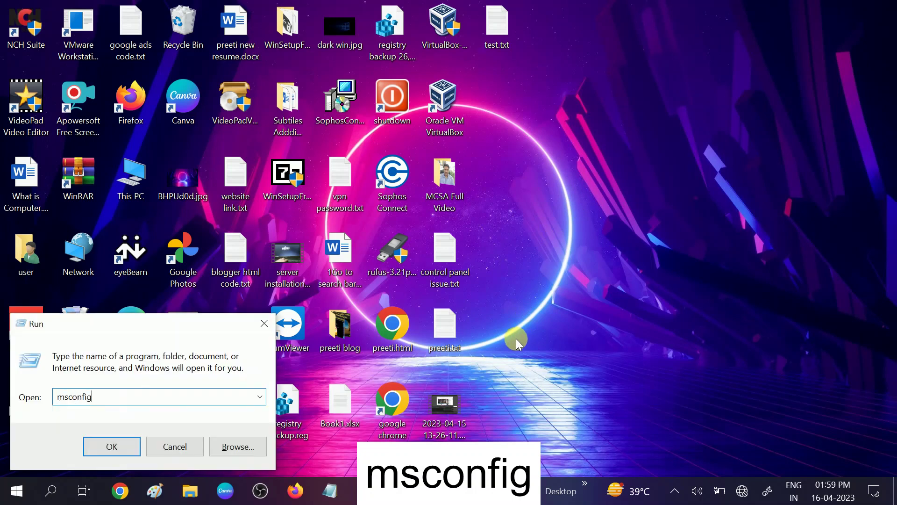
key(Return)
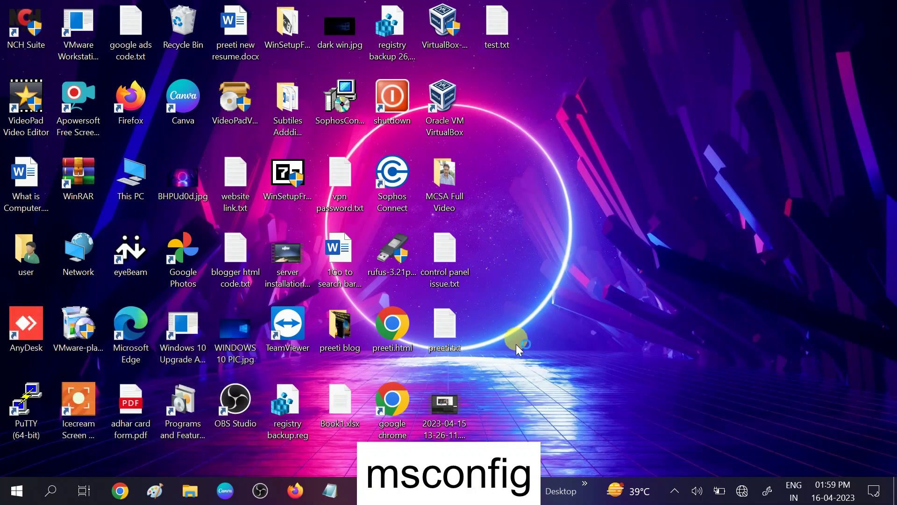
- Leave Safe boot unticked on the Boot tab, apply and OK, and skip the restart
click(298, 138)
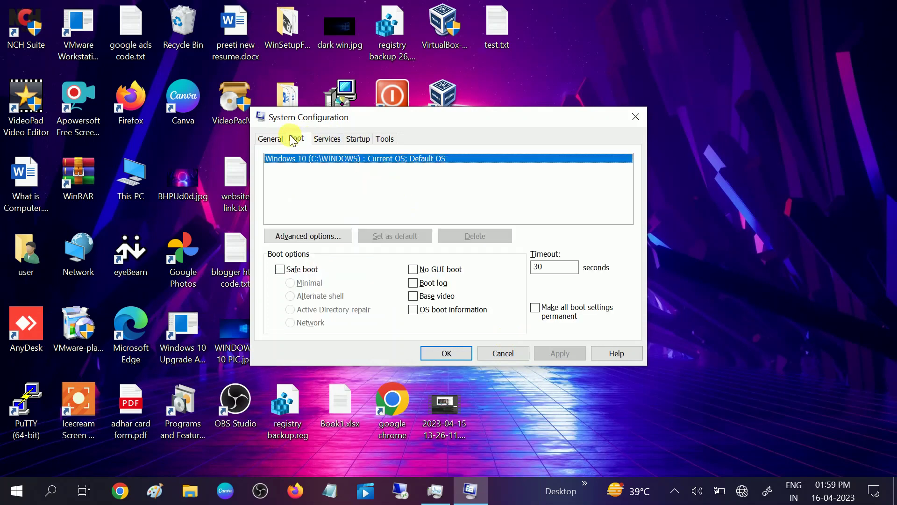
click(285, 269)
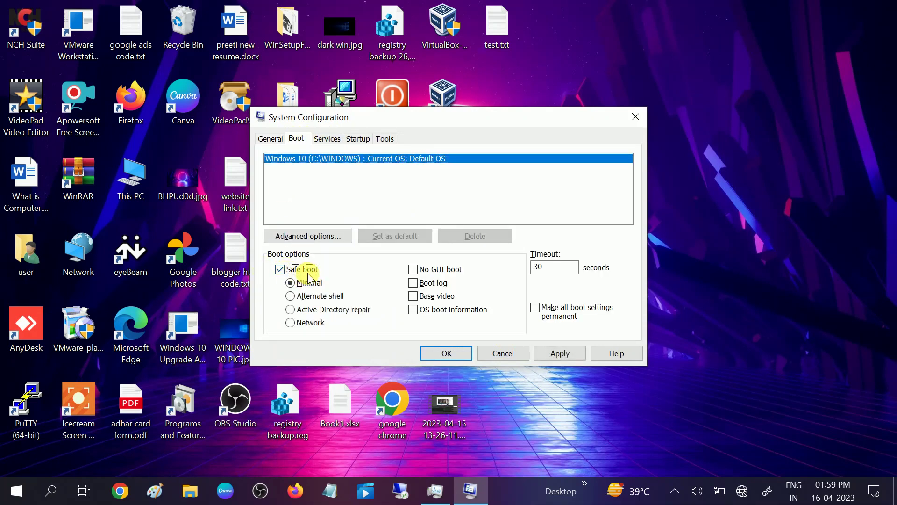
click(280, 270)
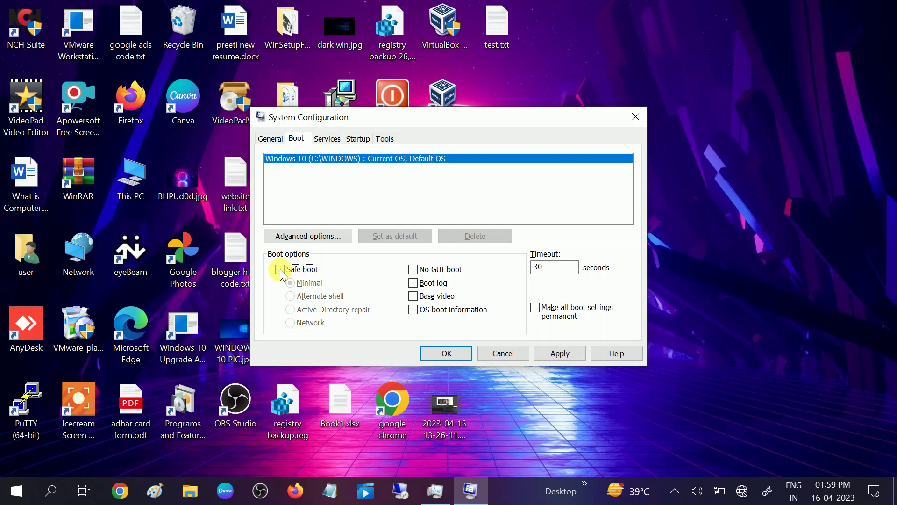
click(569, 354)
click(450, 350)
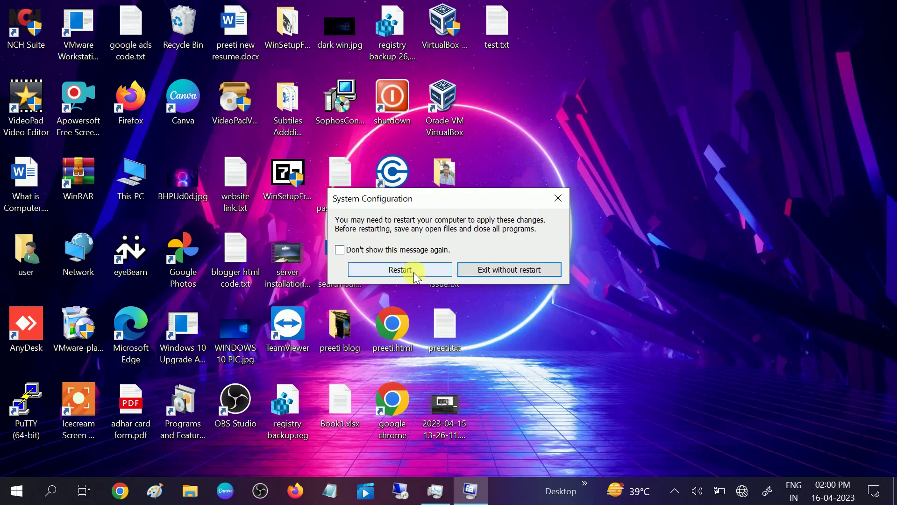
click(562, 196)
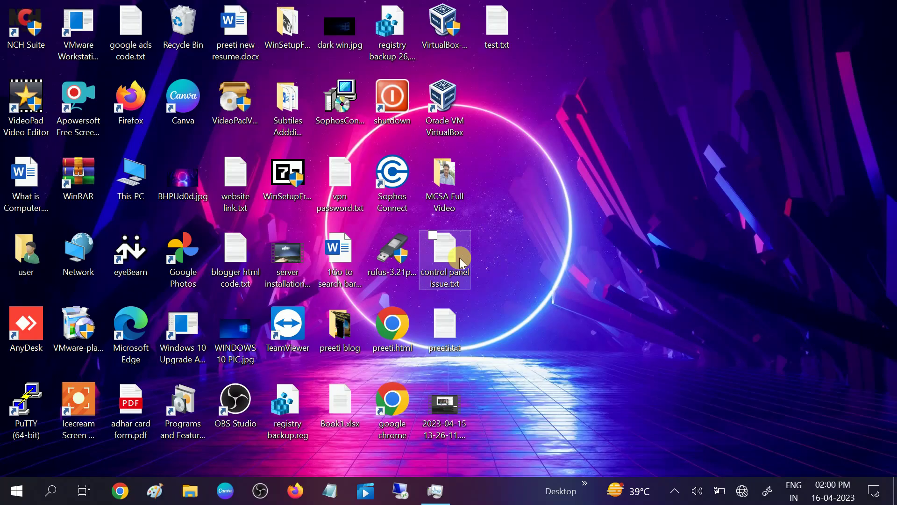
- Open an administrator Command Prompt via Task Manager's new task and type sfc /scannow
key(ctrl+shift+Escape)
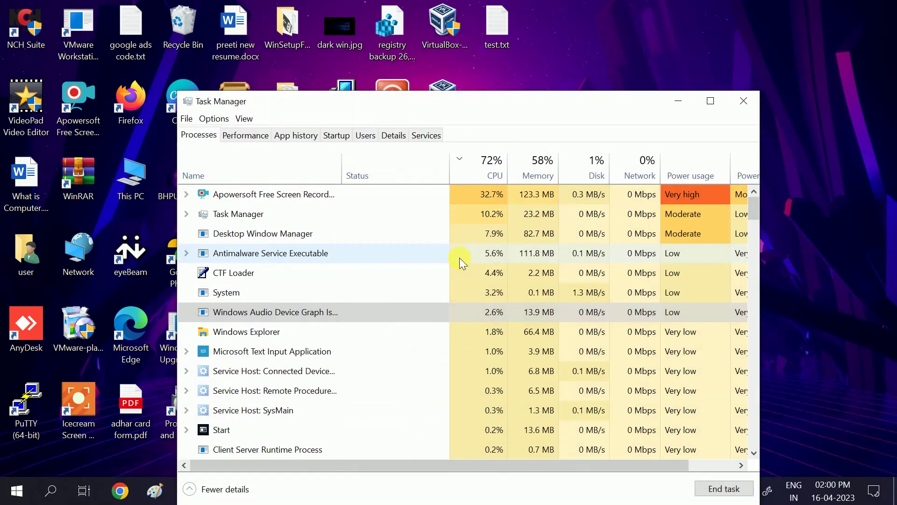
click(186, 118)
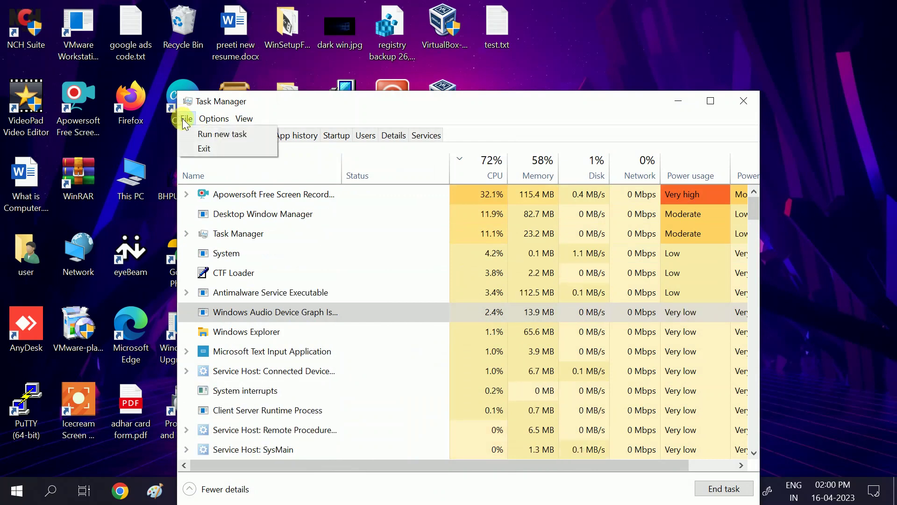
click(205, 135)
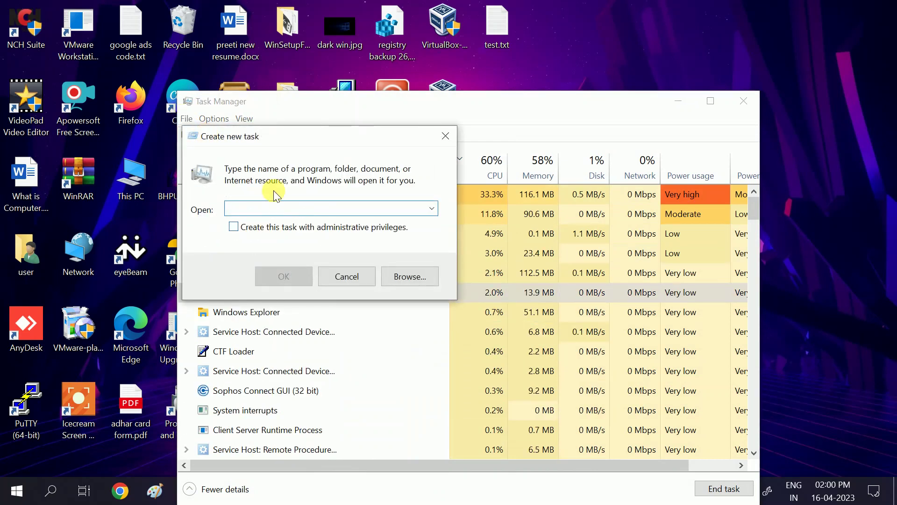
text(cmd)
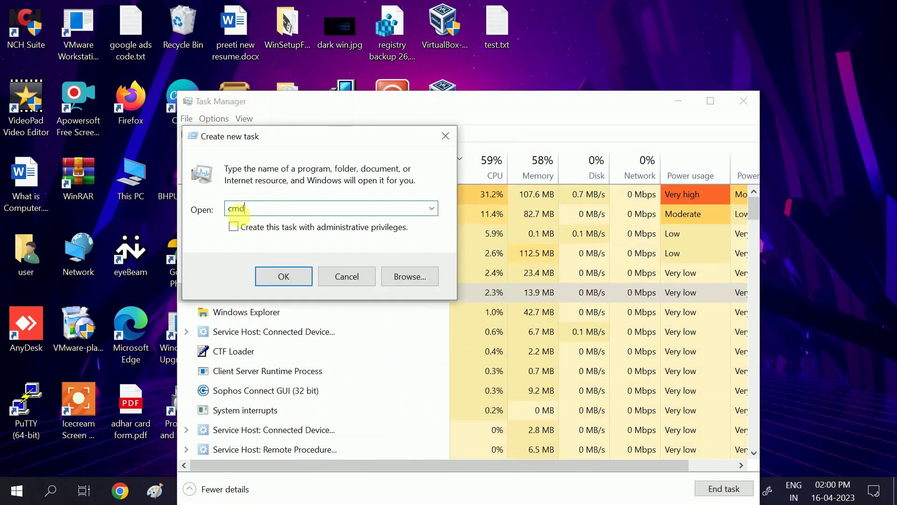
click(235, 226)
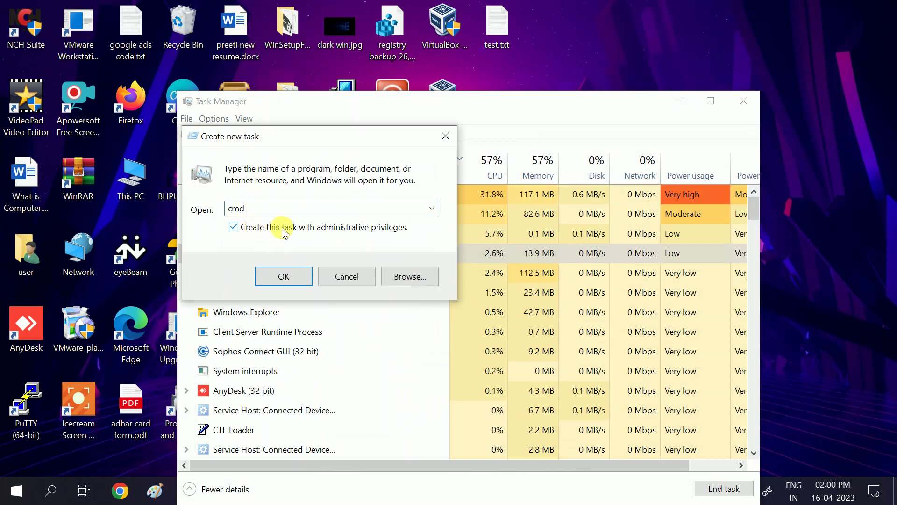
click(287, 279)
text(sfc /sca)
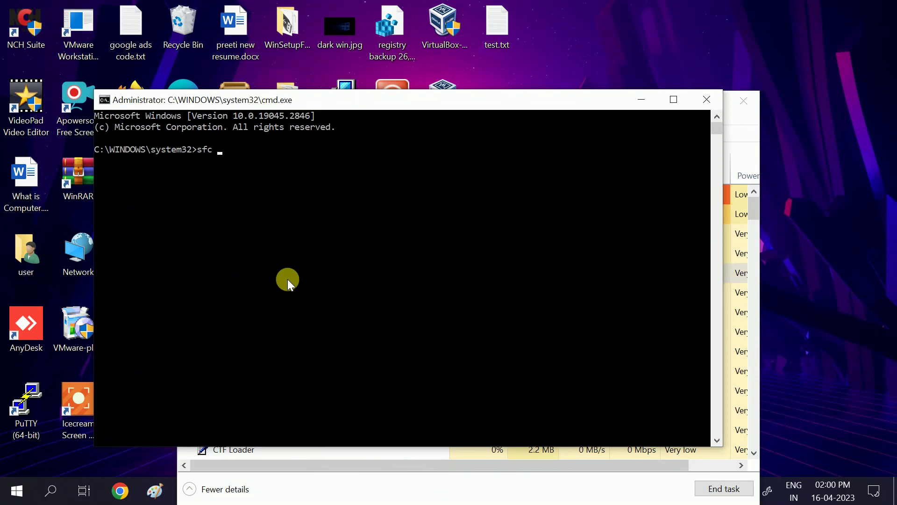
text(nnow)
- Run sfc /scannow, then close Command Prompt and Task Manager at 5% verification
key(Return)
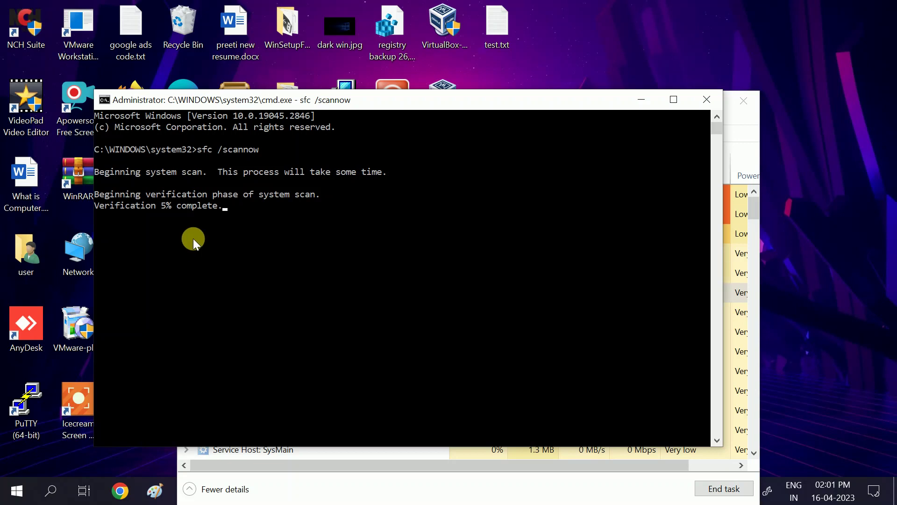
click(716, 97)
click(742, 100)
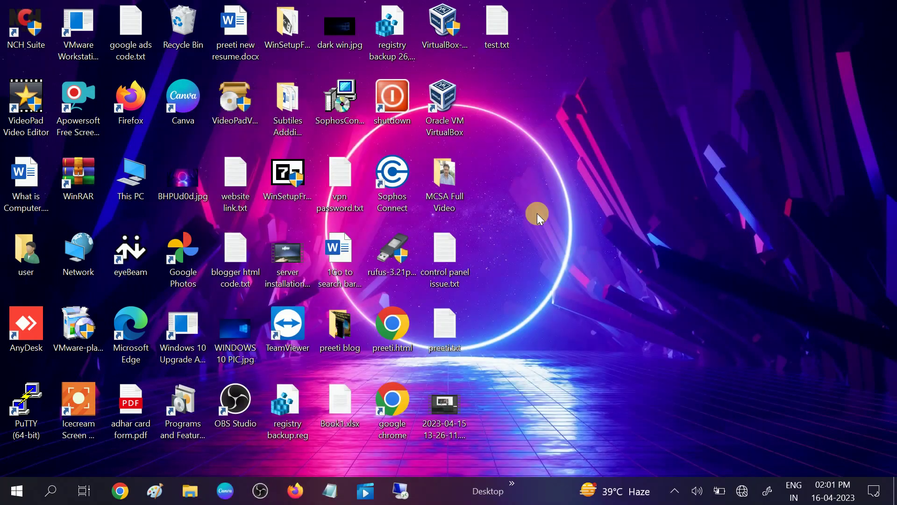